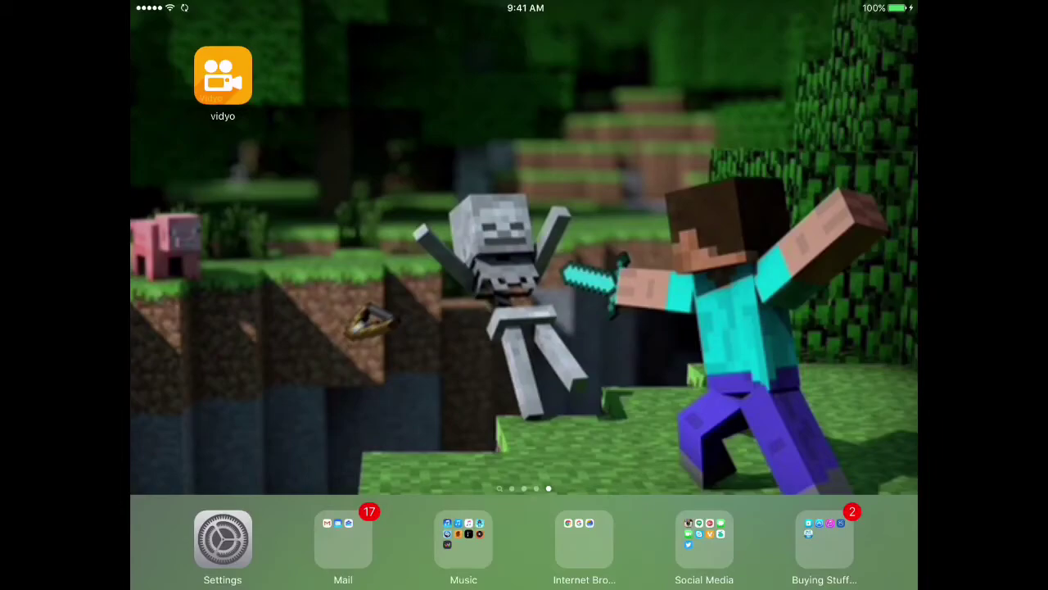
Launch Vidyo from the home screen to reach its Capture tab at 1080p, 60 FPS.
click(223, 75)
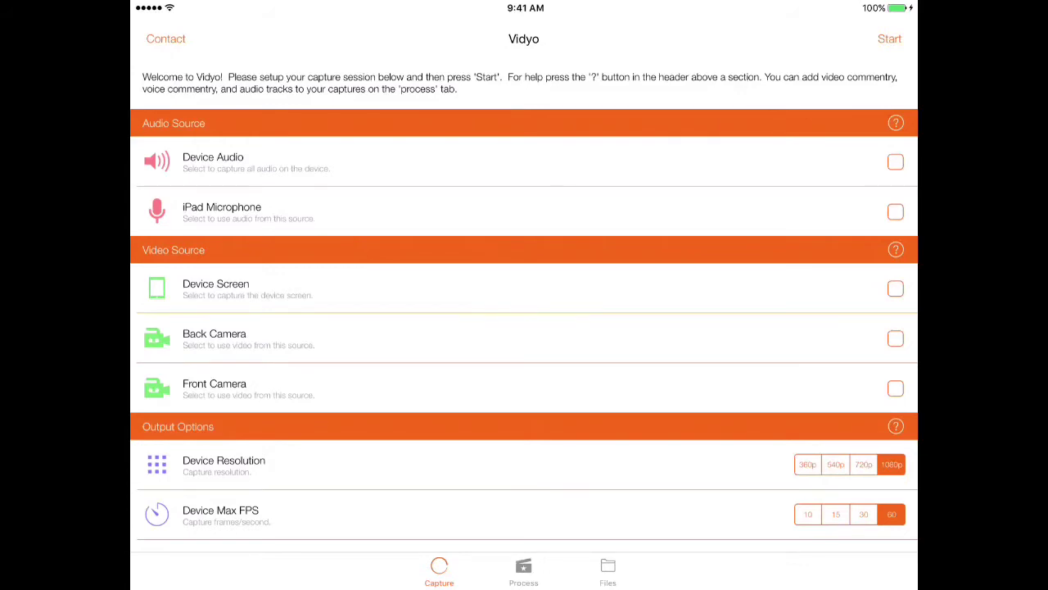
Check Device Audio, iPad Microphone and Device Screen as Vidyo capture sources.
click(895, 161)
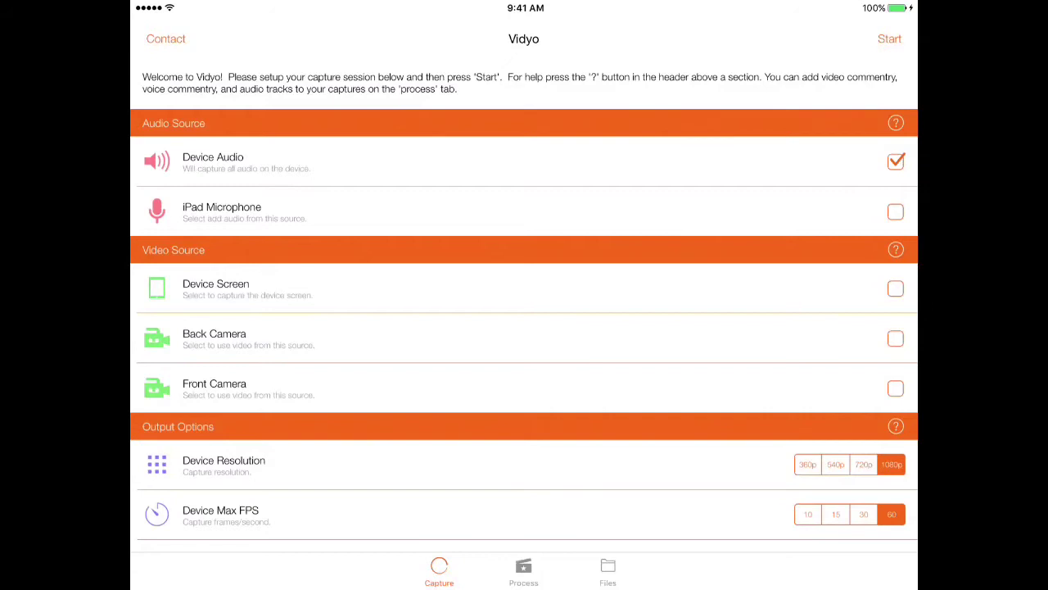
click(895, 211)
click(895, 287)
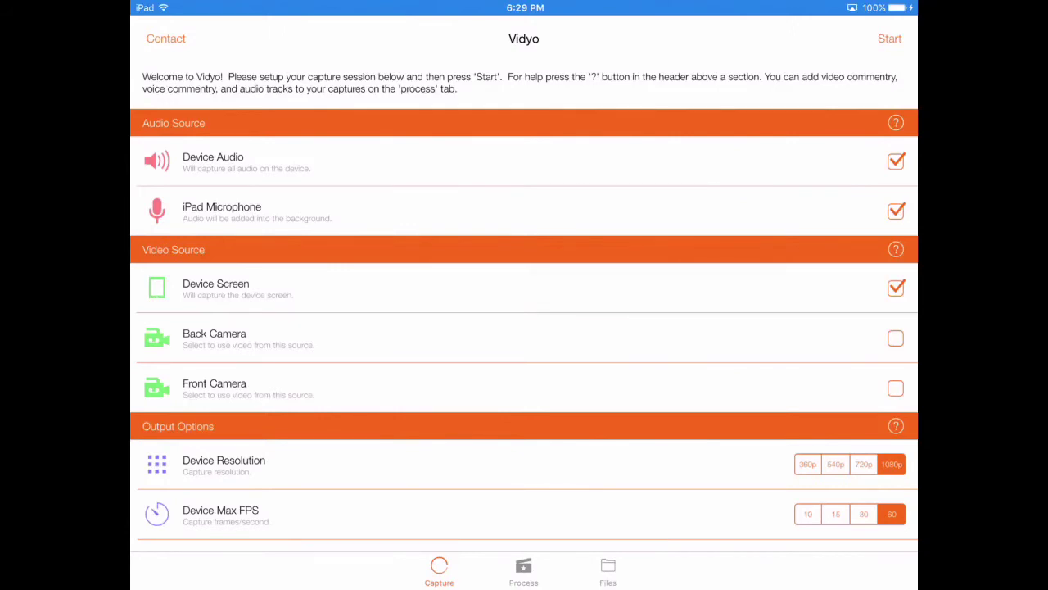
Turn on AirPlay mirroring to the Vidyo receiver in Control Center, then close it.
drag(524, 586, 524, 426)
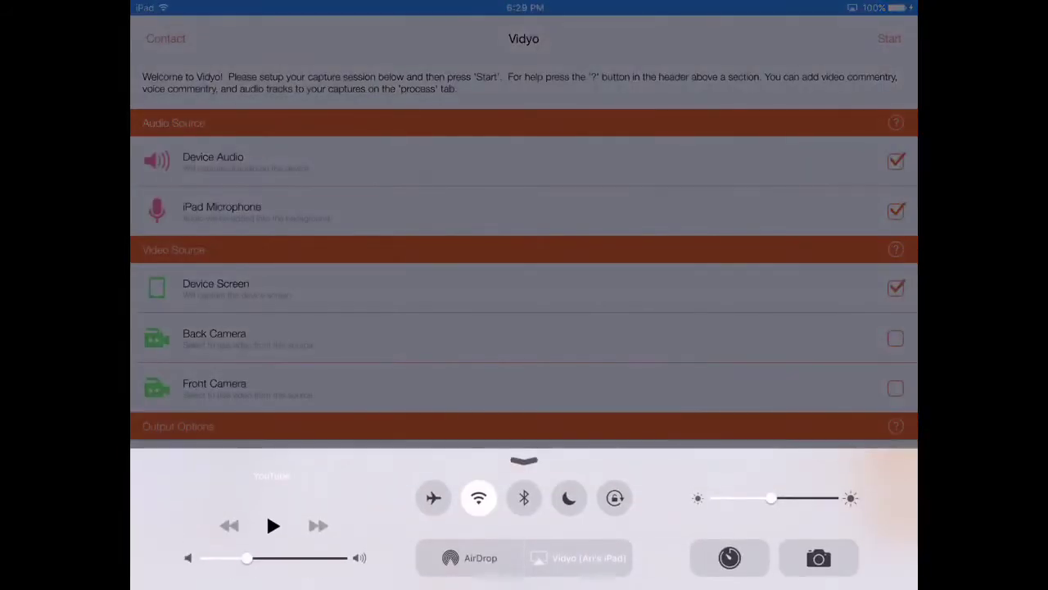
click(578, 558)
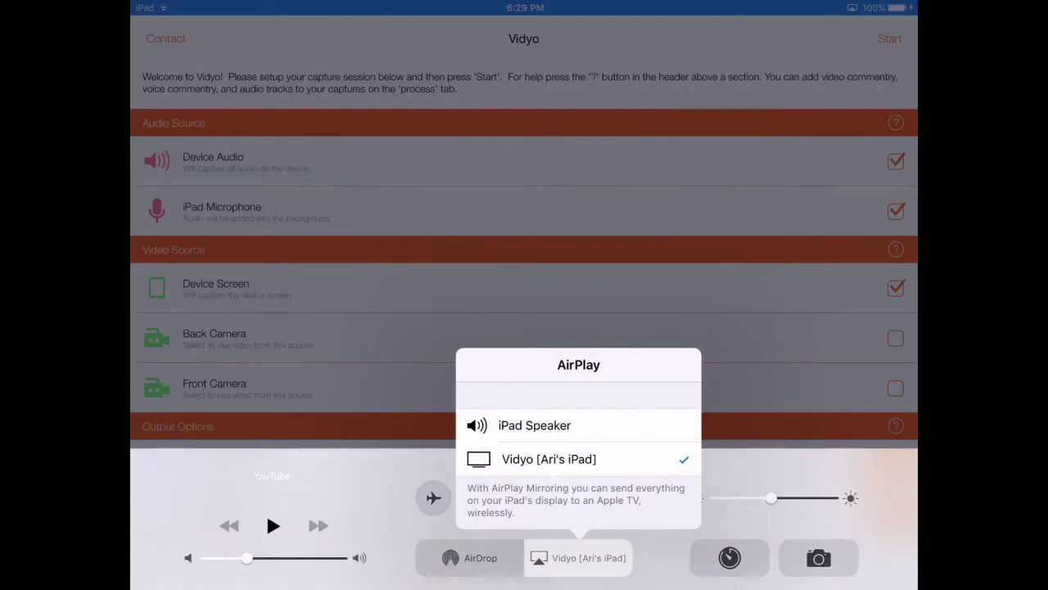
click(524, 246)
click(524, 246)
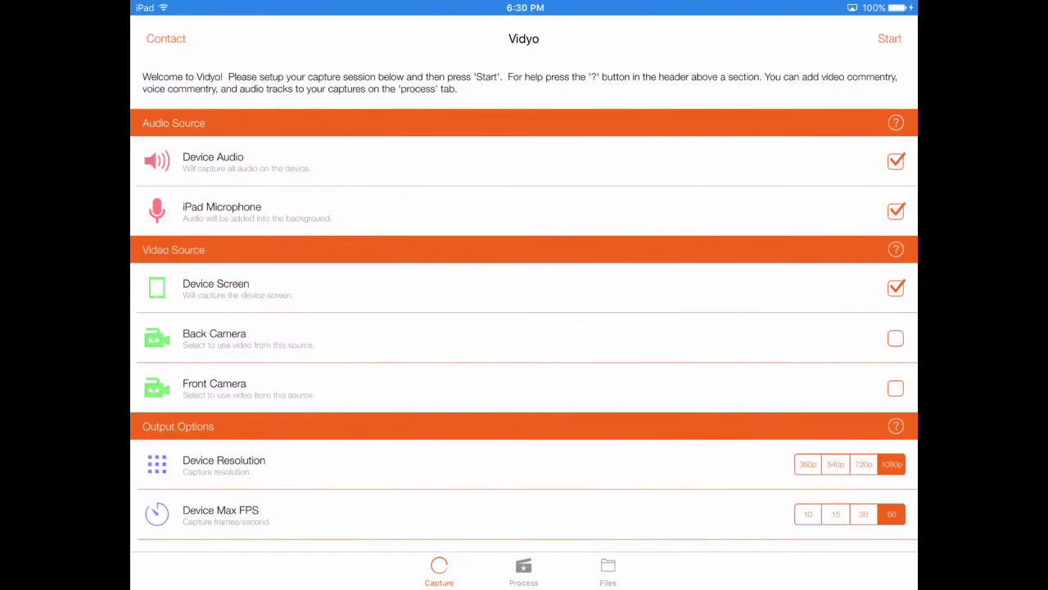
Go to the home screen's folders page and start Minecraft PE from the Games folder.
key(super)
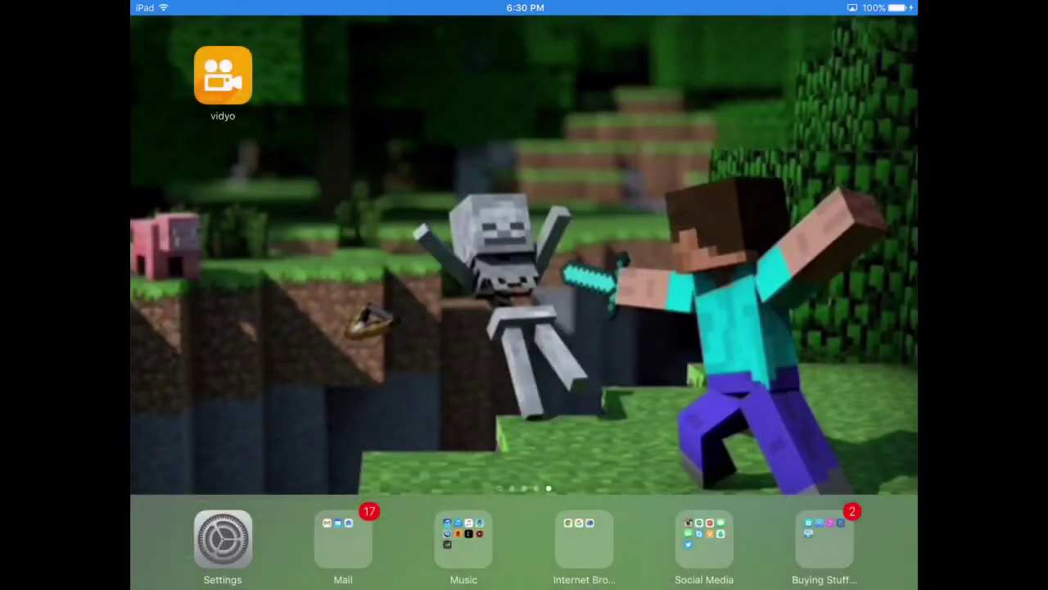
scroll(524, 271, left, 5)
scroll(524, 271, left, 5)
scroll(524, 270, left, 5)
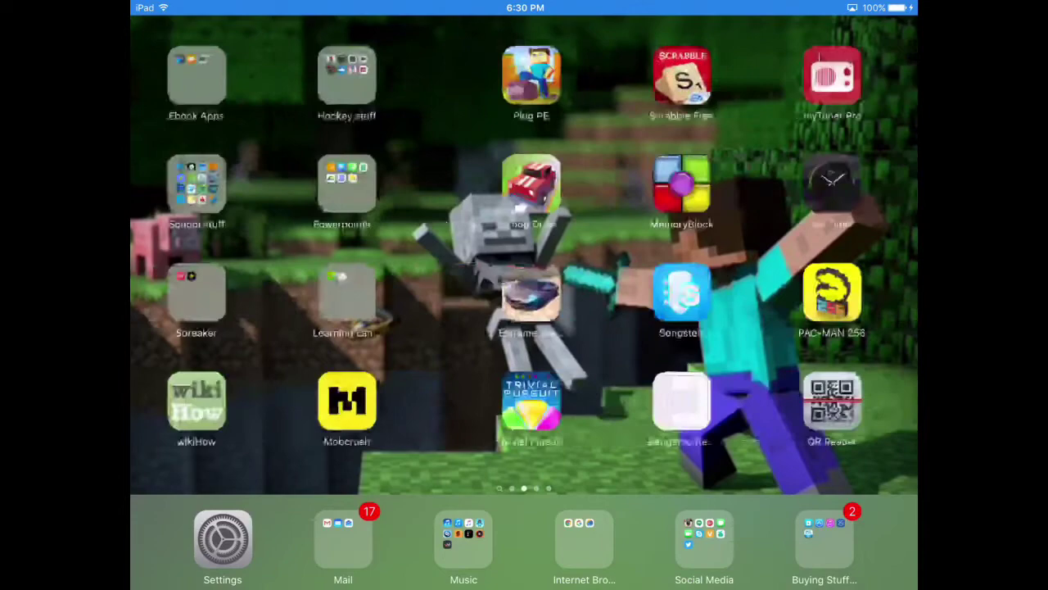
click(223, 304)
click(475, 145)
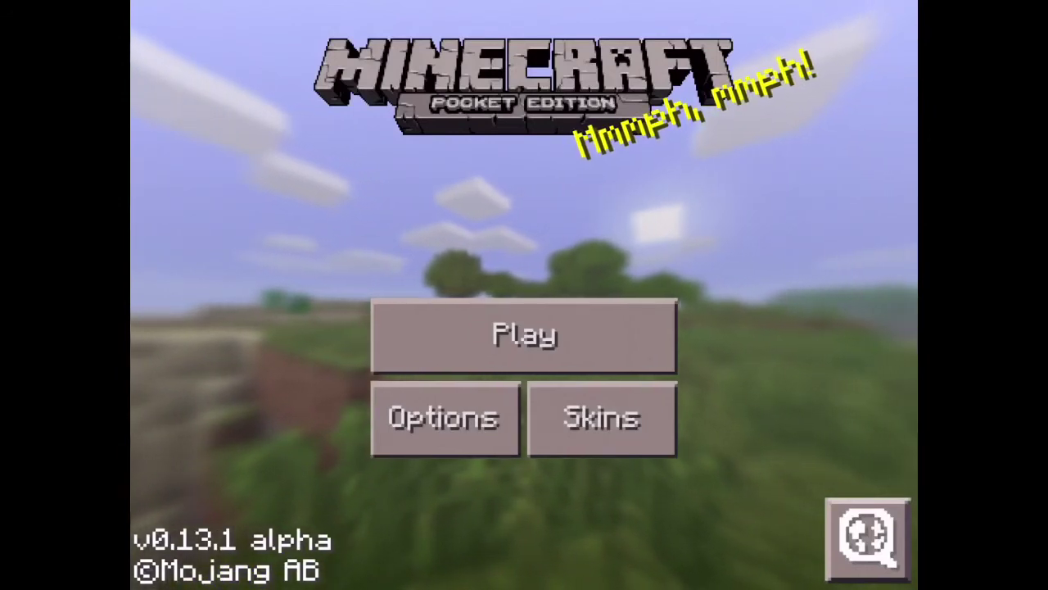
Choose Play and load a saved world from the worlds list.
click(524, 335)
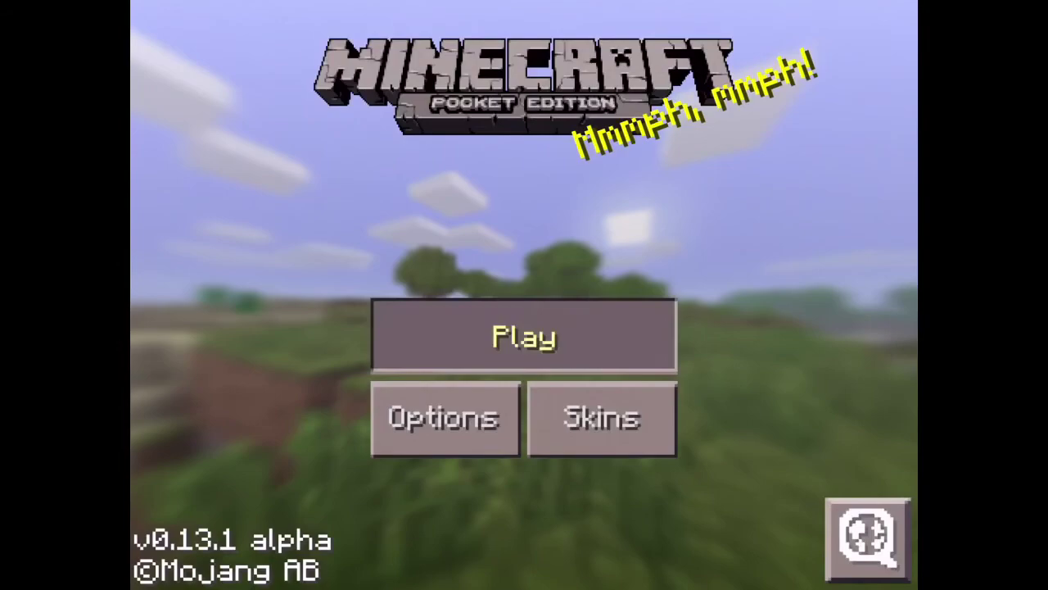
scroll(524, 336, down, 5)
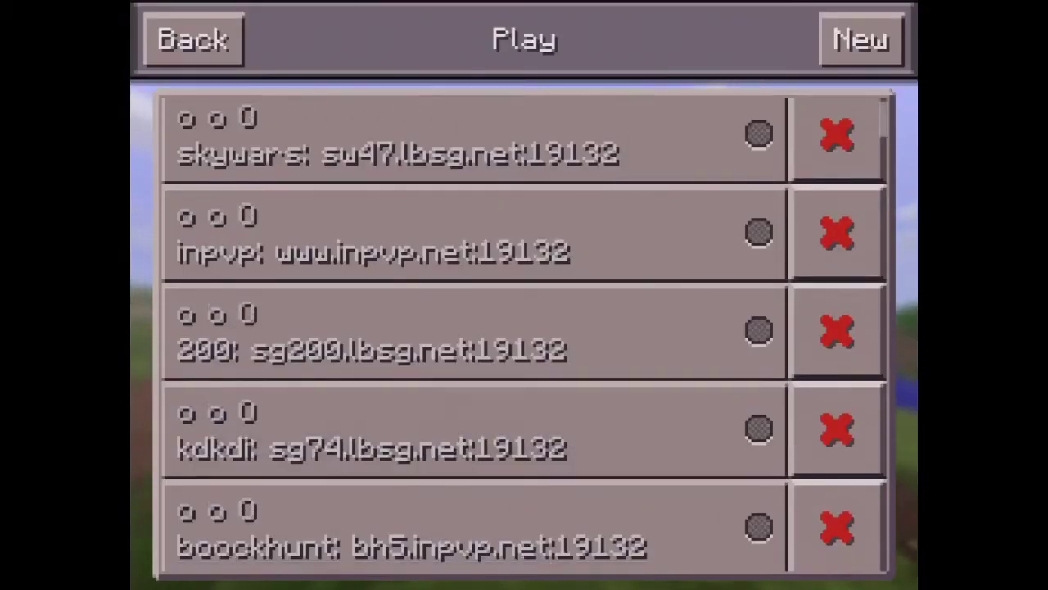
scroll(524, 336, down, 5)
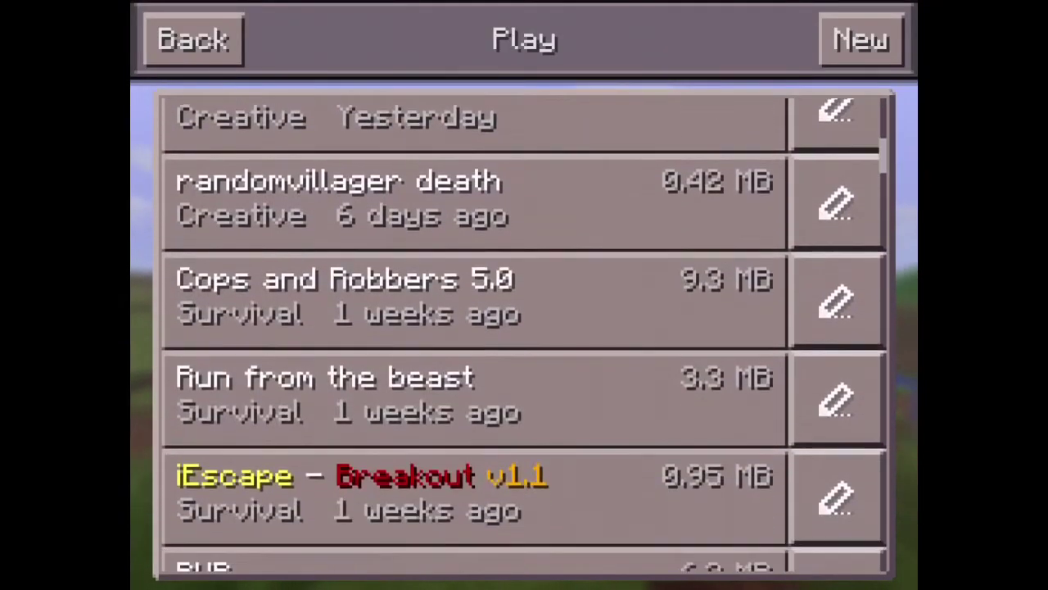
click(468, 480)
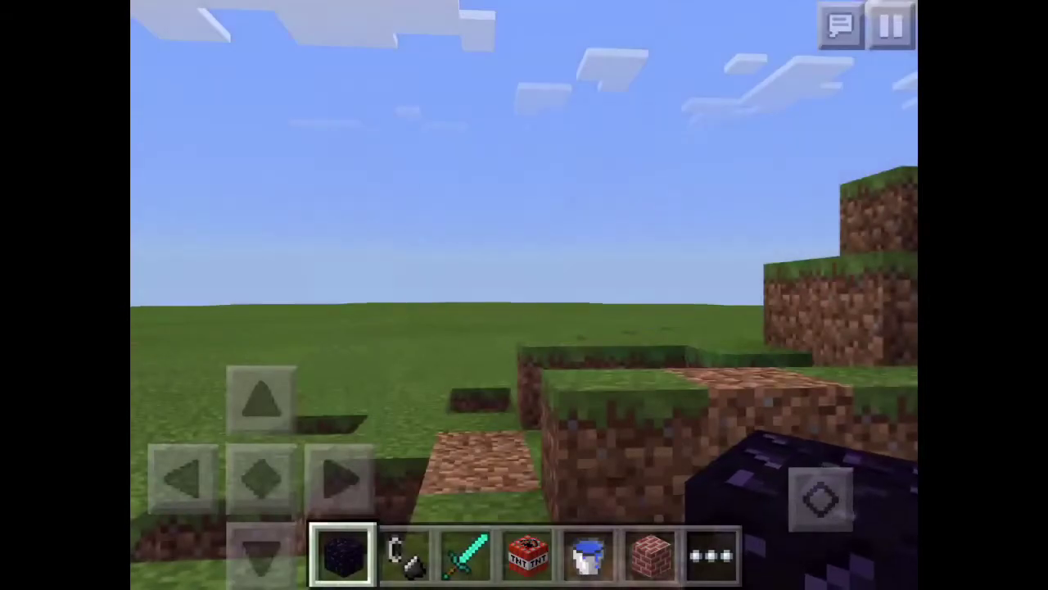
Look around the flat world's structures and bricks, then return to the home screen.
drag(868, 270, 786, 270)
mouse_move(787, 311)
mouse_down()
mouse_move(702, 309)
mouse_move(786, 320)
mouse_move(702, 310)
mouse_move(847, 281)
mouse_move(765, 293)
mouse_move(801, 318)
mouse_move(734, 319)
mouse_move(811, 318)
mouse_move(726, 316)
mouse_move(852, 311)
mouse_up()
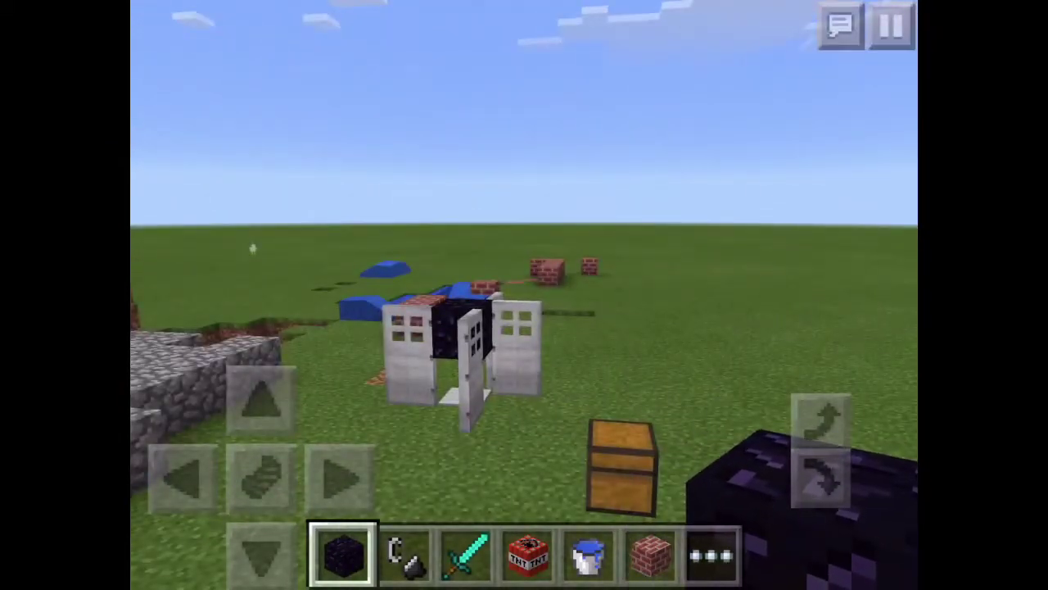
key(super)
key(super)
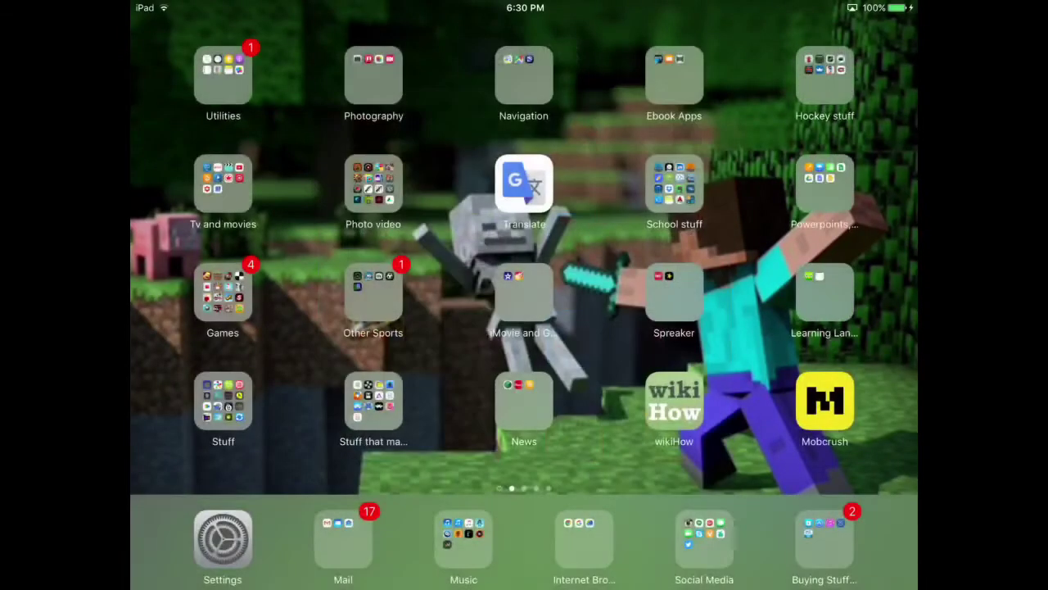
Reopen Vidyo from its home screen page to confirm the three capture sources remain checked.
drag(738, 246, 328, 246)
drag(738, 246, 327, 246)
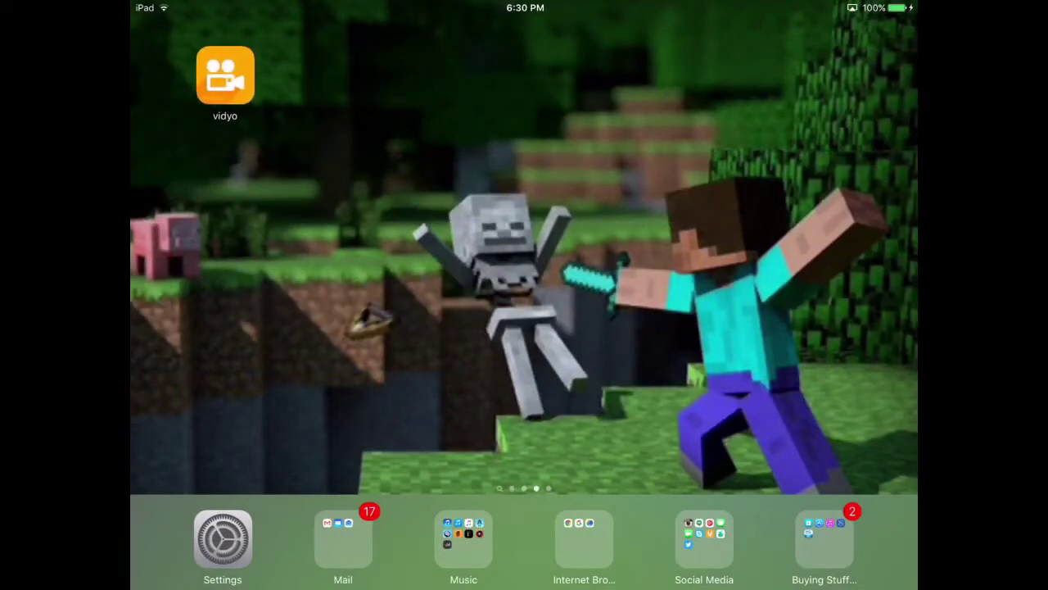
click(225, 75)
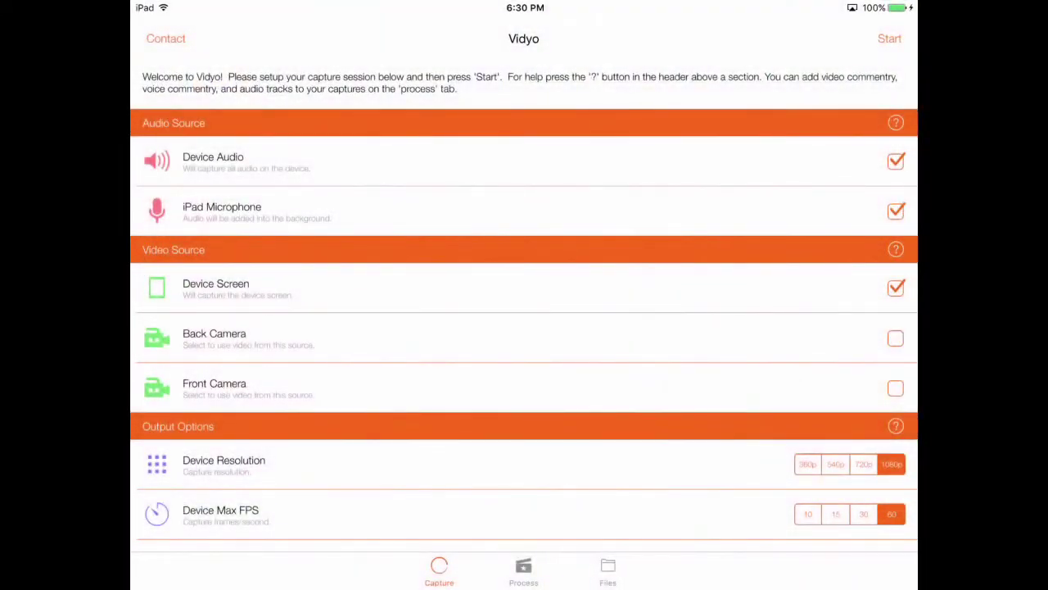
Verify in Control Center that AirPlay still mirrors to Vidyo, then dismiss it.
drag(525, 586, 524, 459)
click(578, 558)
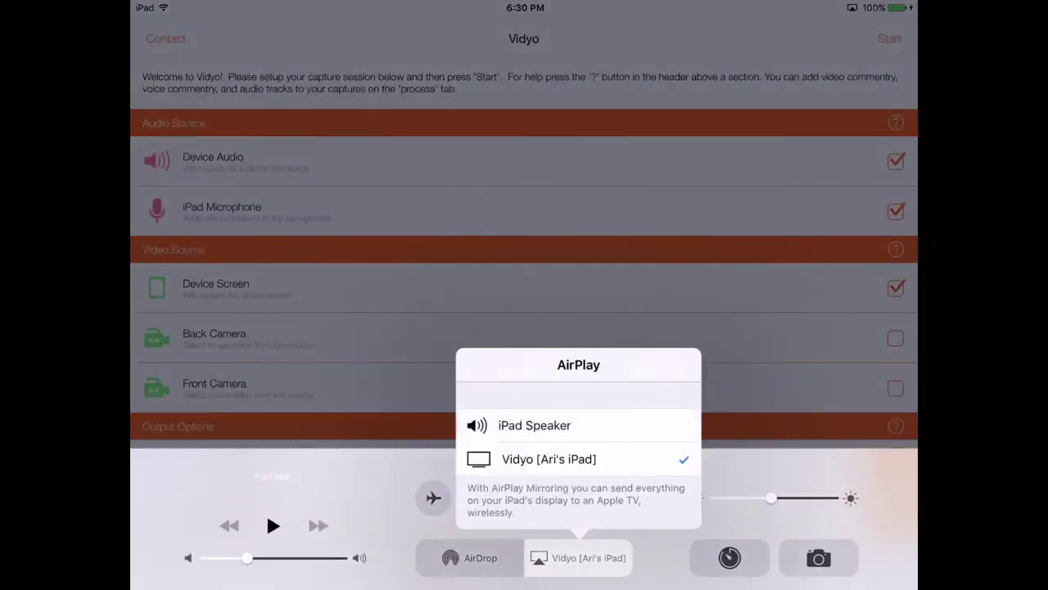
click(524, 245)
click(524, 246)
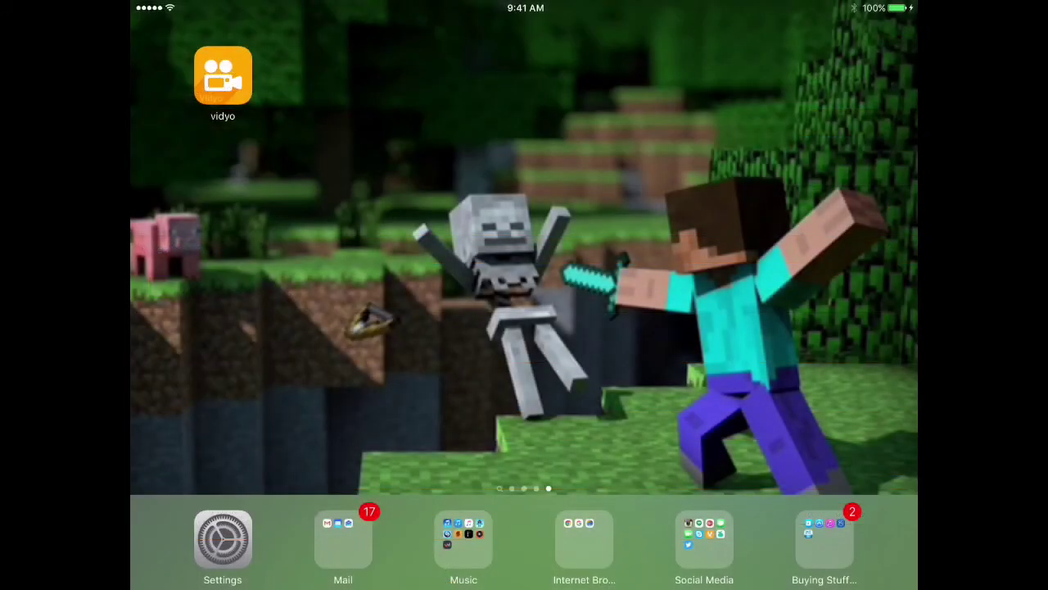
Open Vidyo and switch to the Process tab showing Audio, Vidyo and Video Library rows.
click(223, 75)
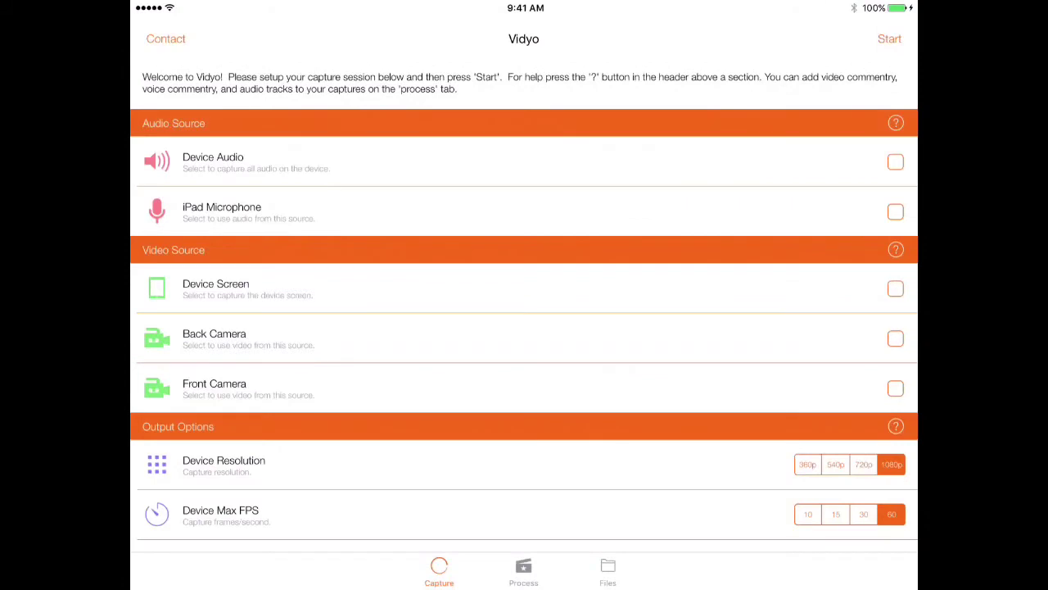
click(523, 571)
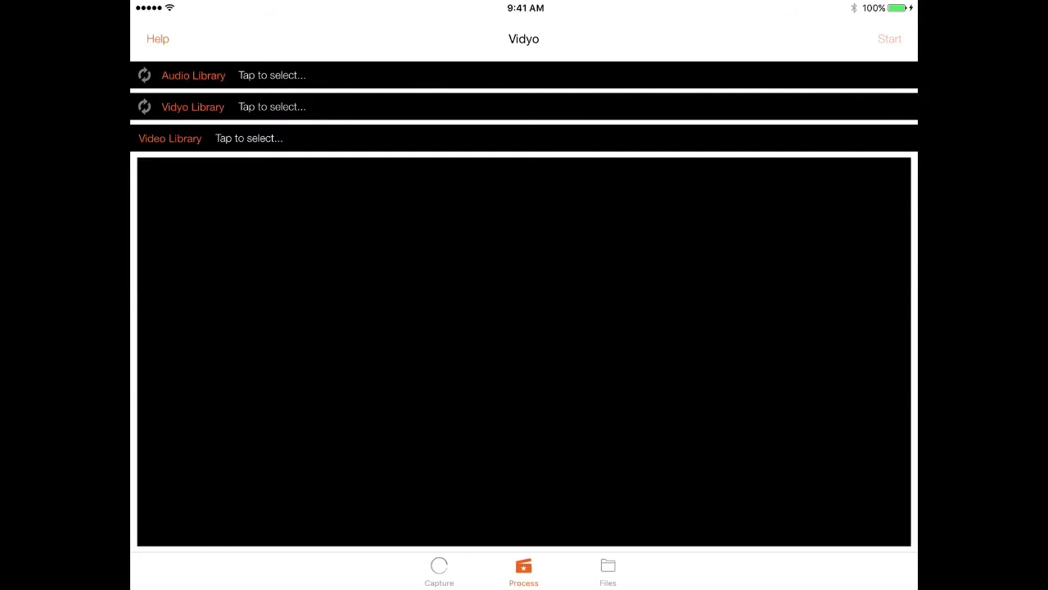
click(608, 571)
click(523, 571)
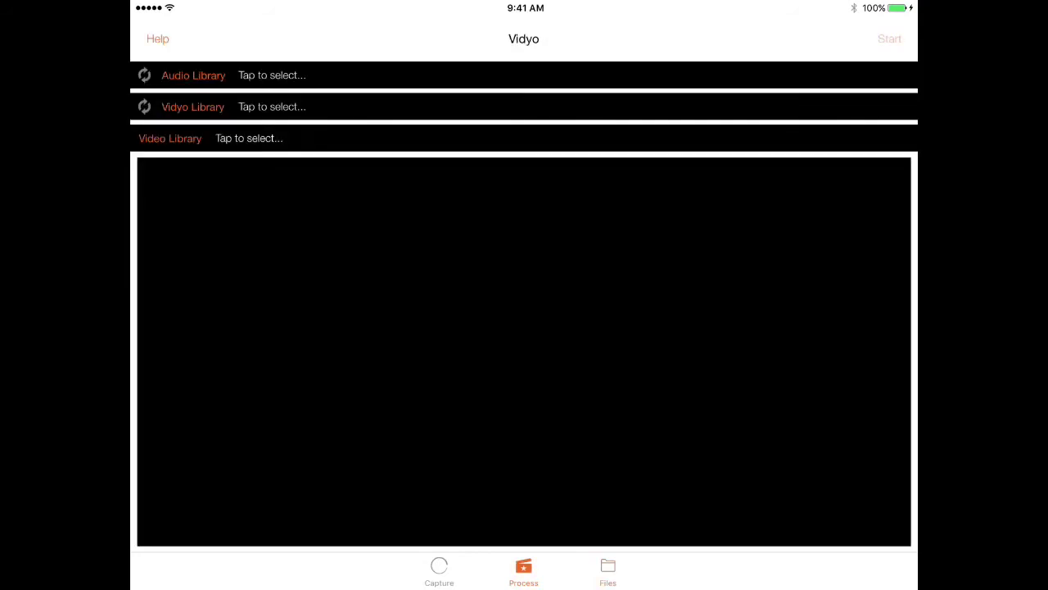